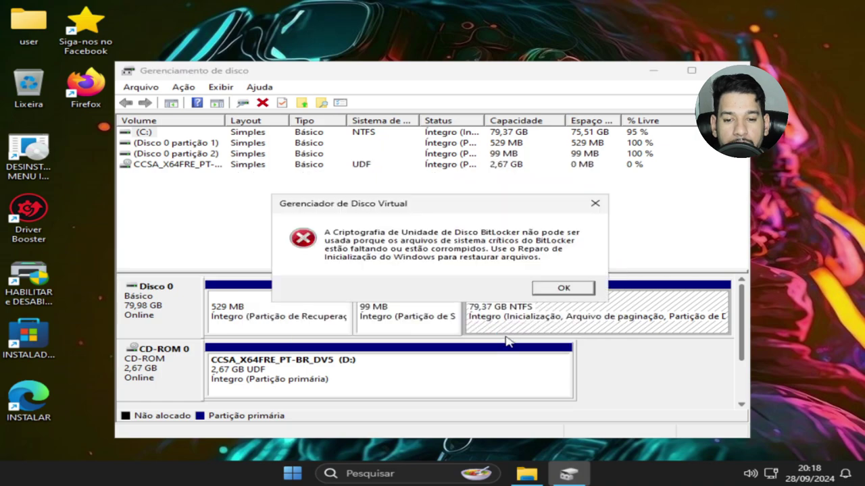
Dismiss the BitLocker error message and close Disk Management
{"action": "left_click", "coordinate": [537, 289]}
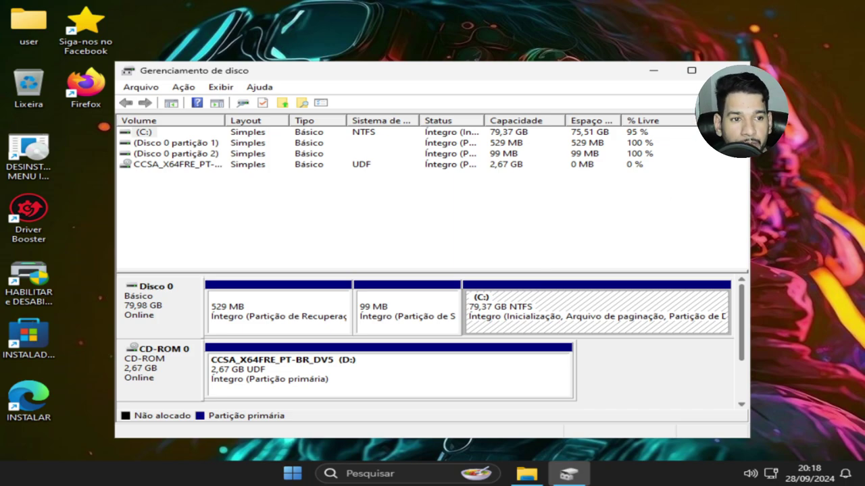
{"action": "key", "text": "alt+F4"}
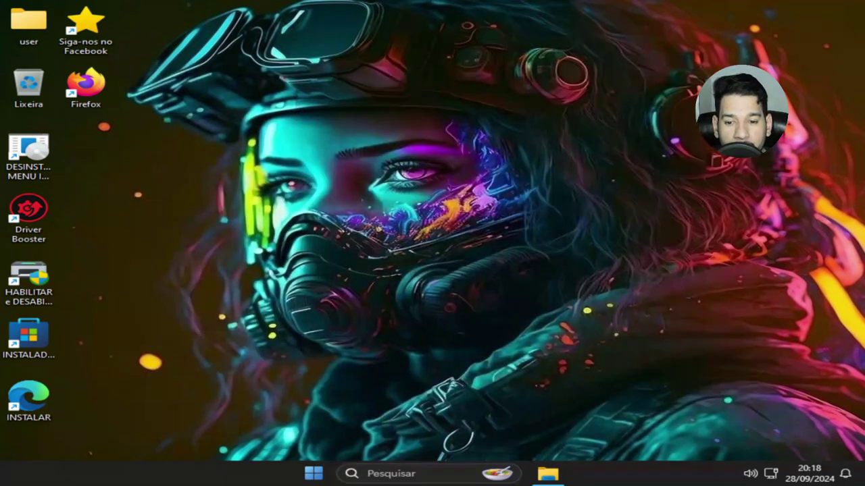
Install AOMEI Partition Assistant from aomei-partition-assistant-10-4-1 in the Downloads folder, using Portuguese and skipping the Pro edition offer
{"action": "left_click", "coordinate": [558, 473]}
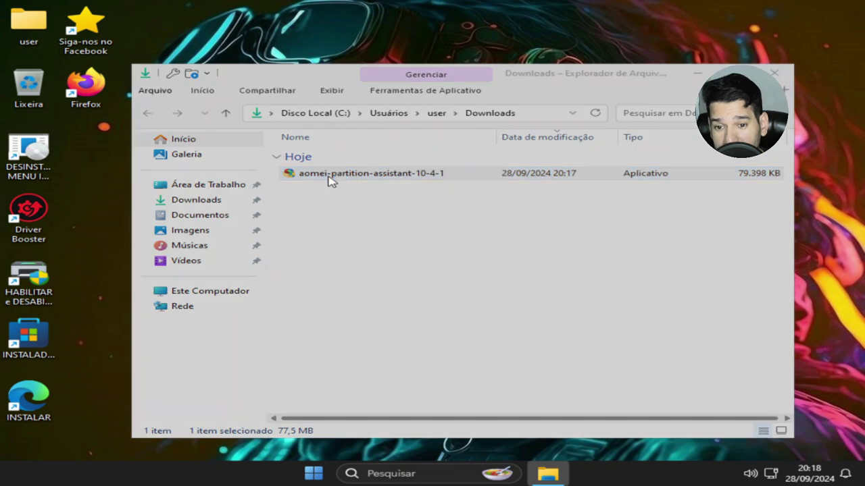
{"action": "left_click", "coordinate": [492, 251]}
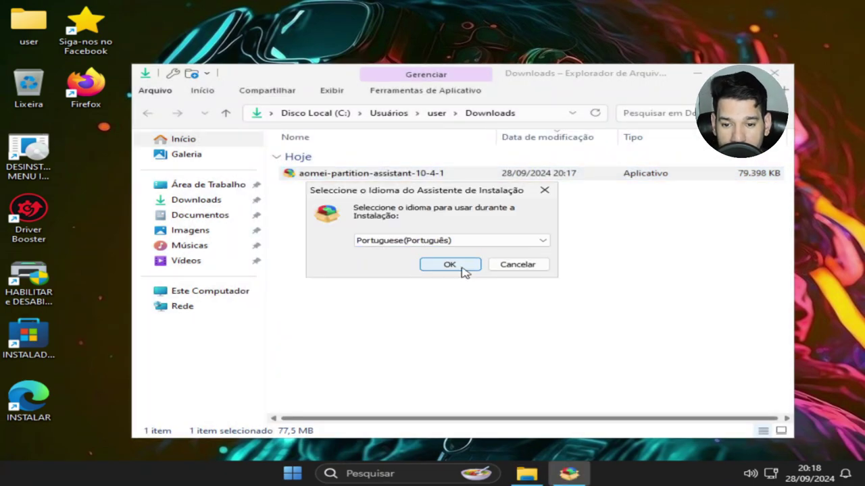
{"action": "left_click", "coordinate": [464, 270]}
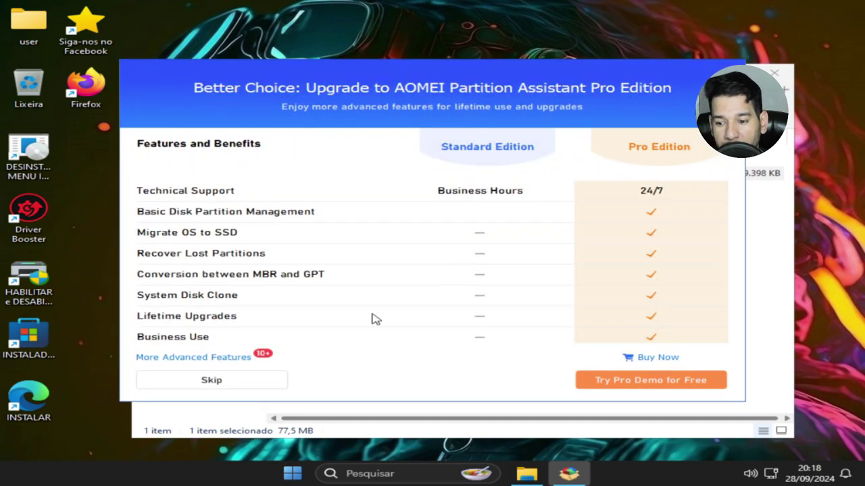
{"action": "left_click", "coordinate": [207, 382]}
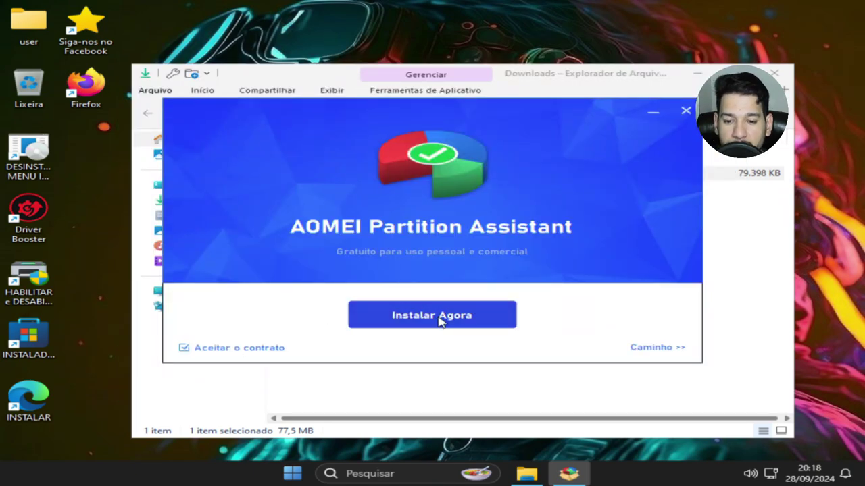
{"action": "left_click", "coordinate": [437, 320]}
{"action": "mouse_move", "coordinate": [527, 475]}
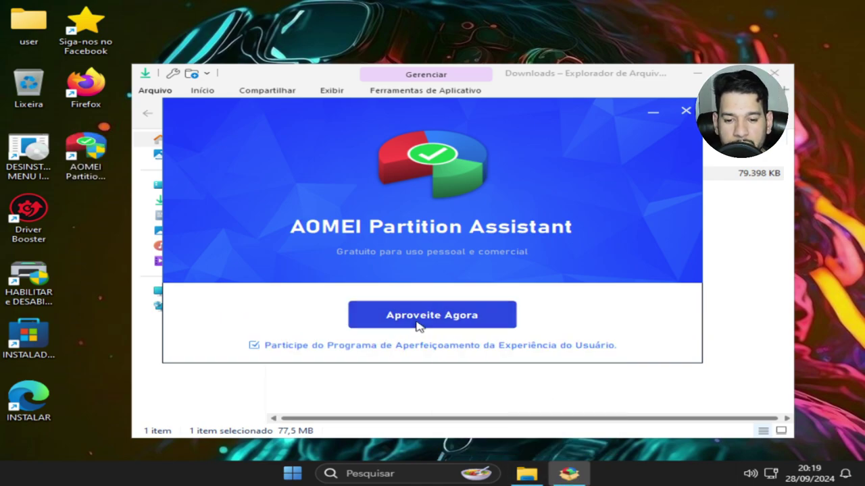
Launch AOMEI Partition Assistant from the finished installer, close the Downloads window, and dismiss the update and Pro upgrade offers
{"action": "left_click", "coordinate": [417, 316]}
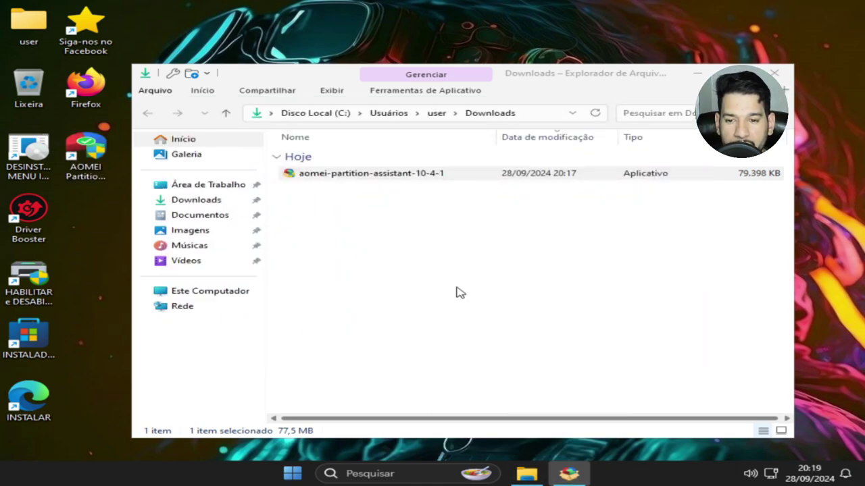
{"action": "left_click", "coordinate": [776, 75]}
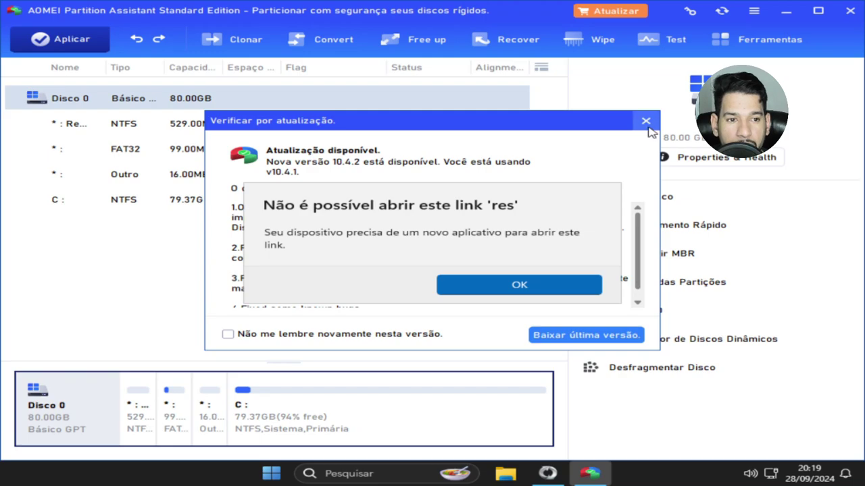
{"action": "left_click", "coordinate": [645, 122]}
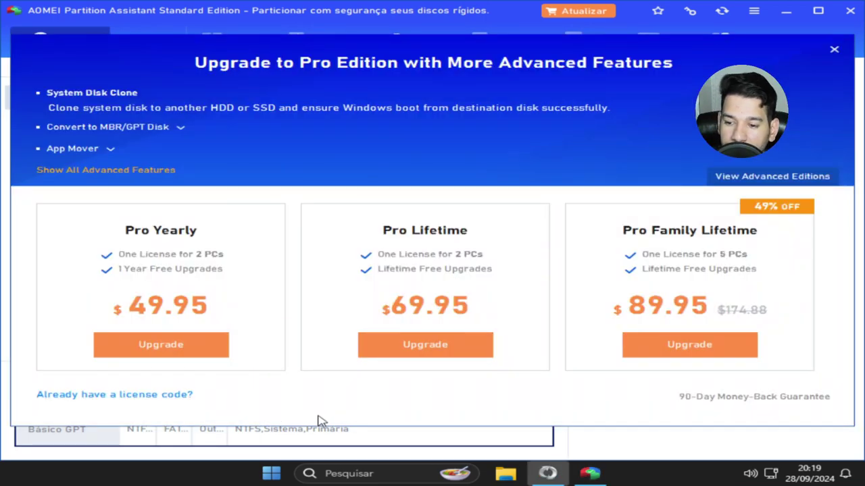
{"action": "left_click", "coordinate": [825, 53]}
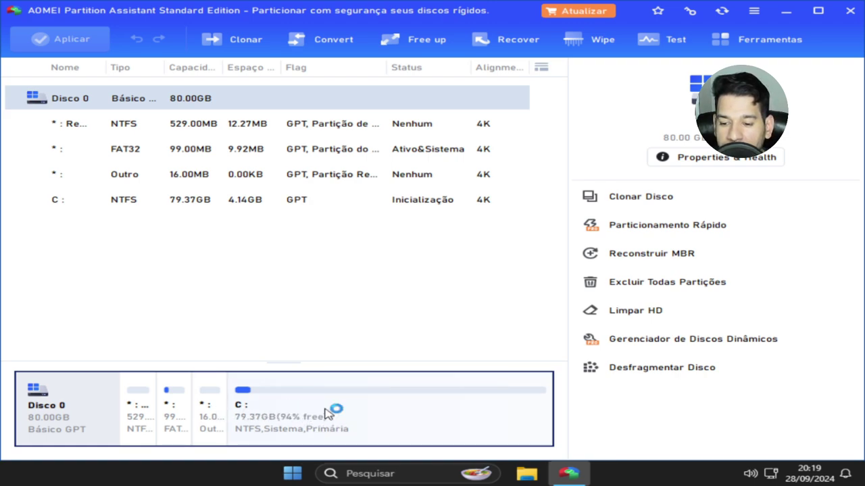
Create a new E: partition of about 10.82 GB from the free space of the C: partition
{"action": "left_click", "coordinate": [383, 419]}
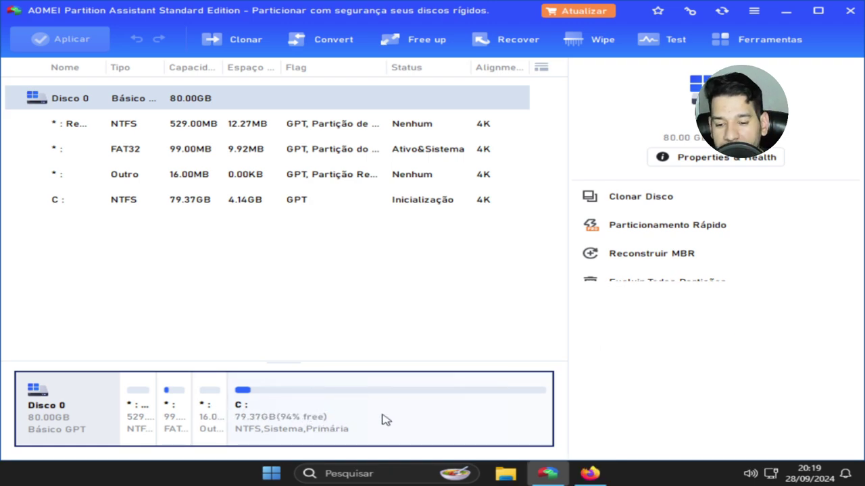
{"action": "right_click", "coordinate": [383, 420]}
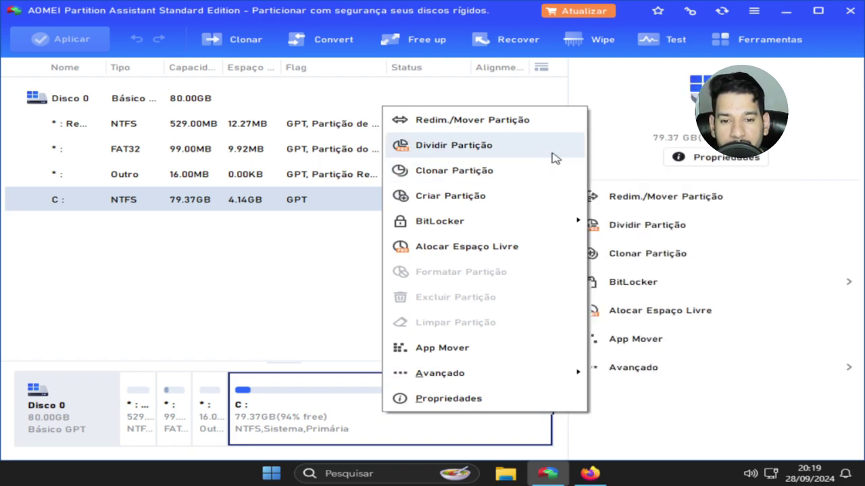
{"action": "left_click", "coordinate": [469, 204]}
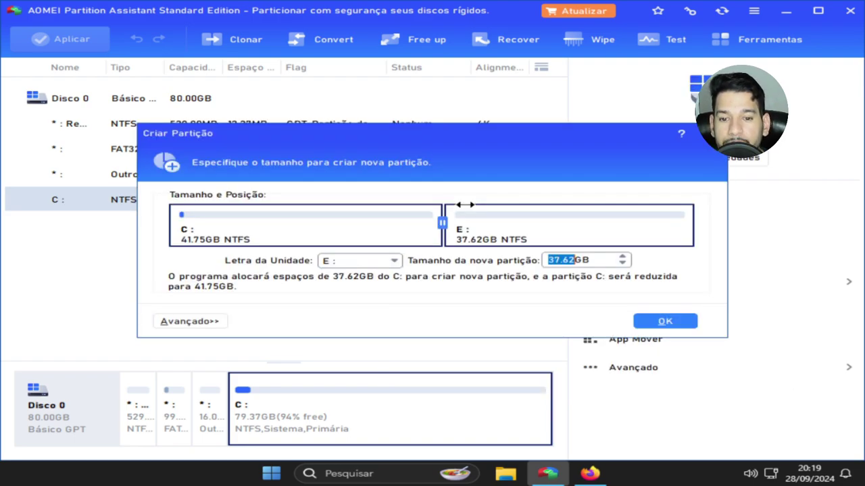
{"action": "left_click_drag", "start_coordinate": [440, 227], "coordinate": [578, 230]}
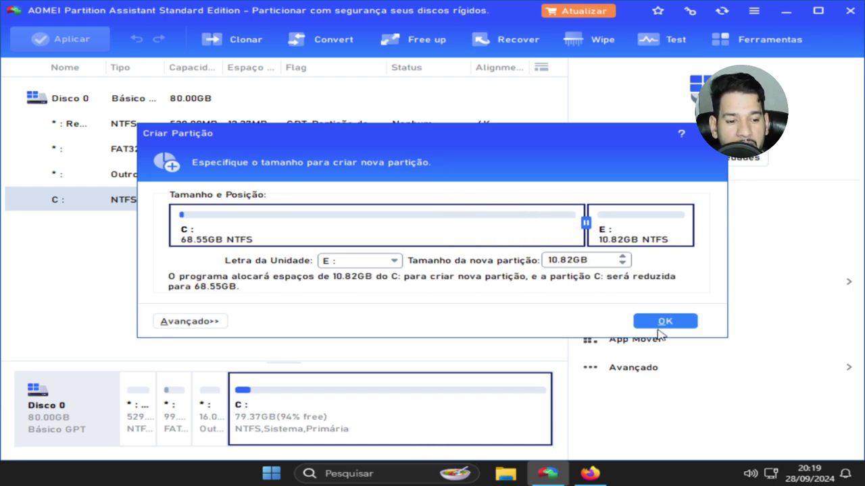
{"action": "left_click", "coordinate": [665, 323]}
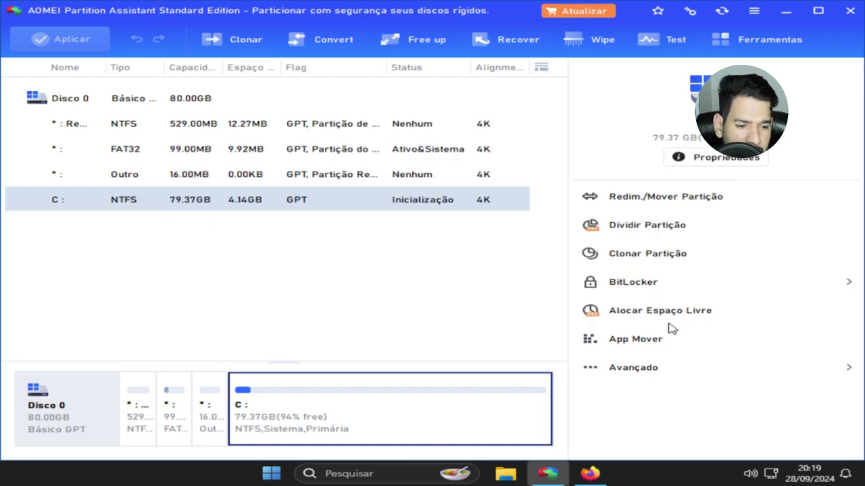
Apply the pending shrink-and-create operation and restart in PreOS mode to run it
{"action": "left_click", "coordinate": [71, 41]}
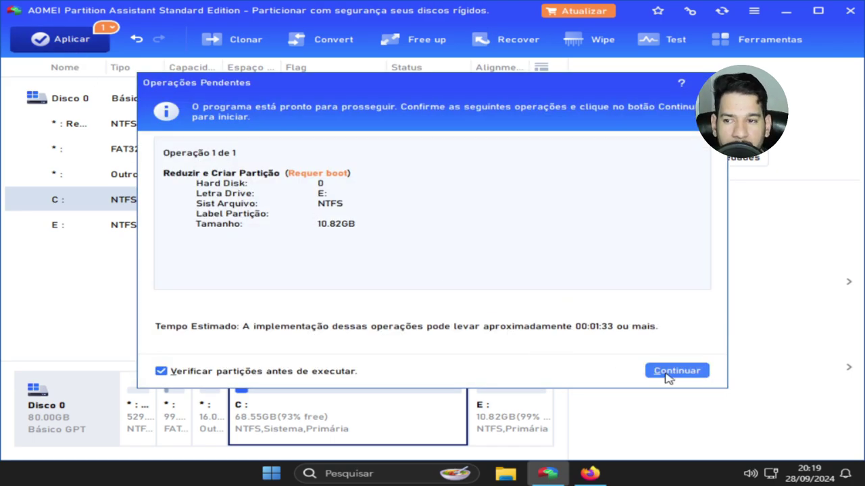
{"action": "left_click", "coordinate": [667, 377]}
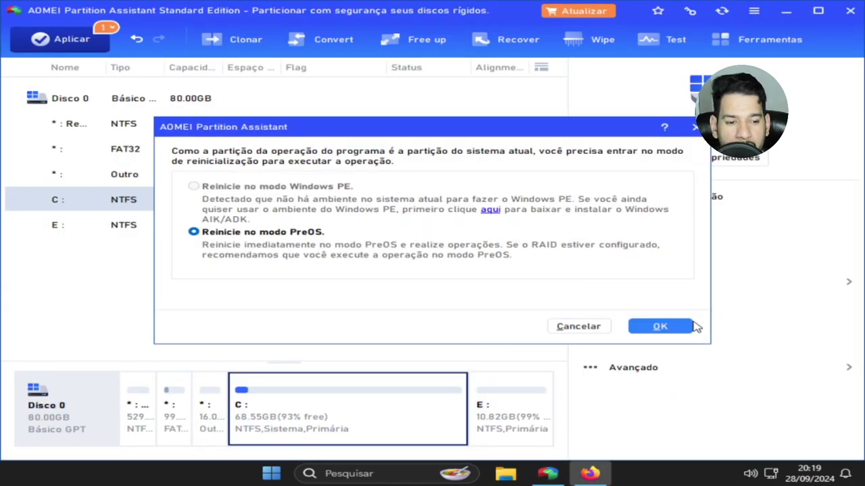
{"action": "left_click", "coordinate": [672, 328]}
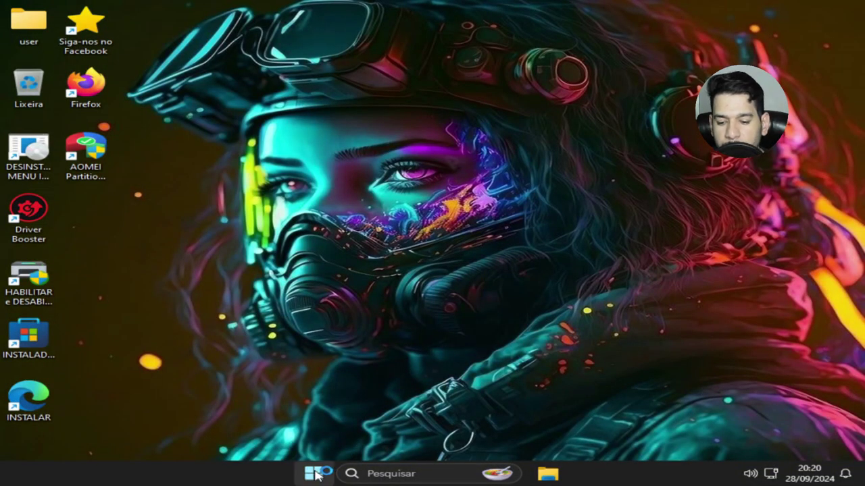
Open Windows Disk Management and select the E: partition on Disk 0
{"action": "right_click", "coordinate": [315, 474]}
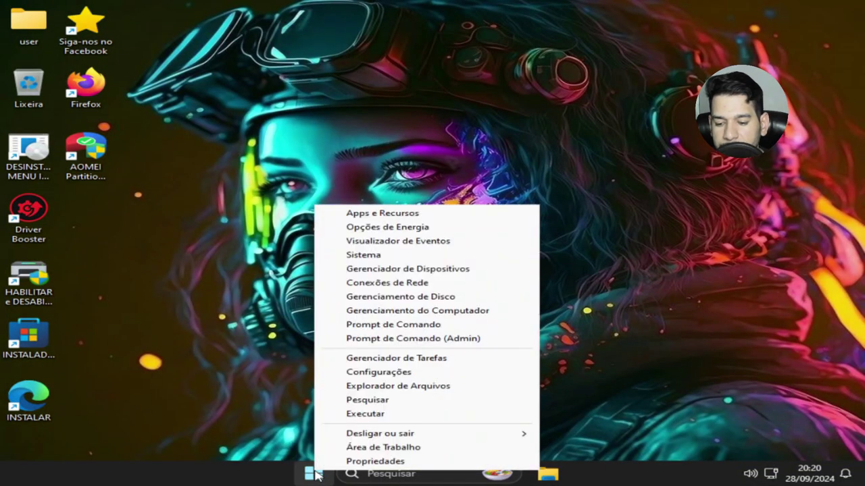
{"action": "left_click", "coordinate": [410, 310]}
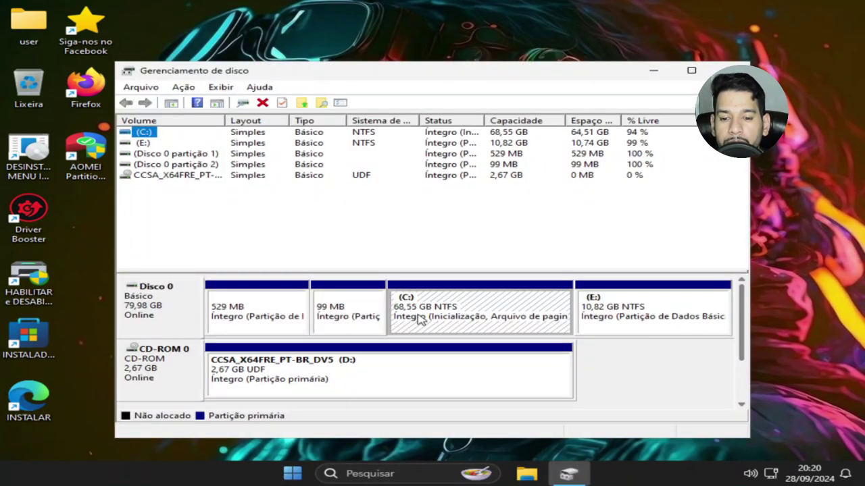
{"action": "left_click", "coordinate": [669, 316]}
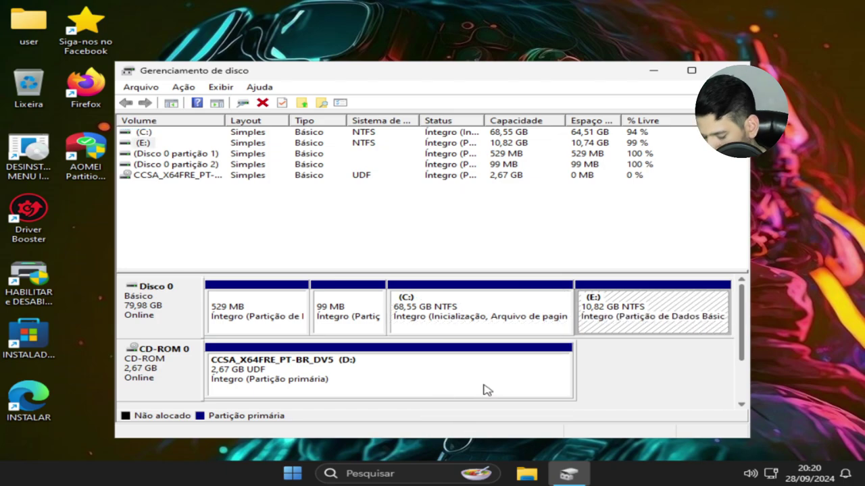
Check that the E: drive is listed in File Explorer under This PC, and close that window
{"action": "key", "text": "super+e"}
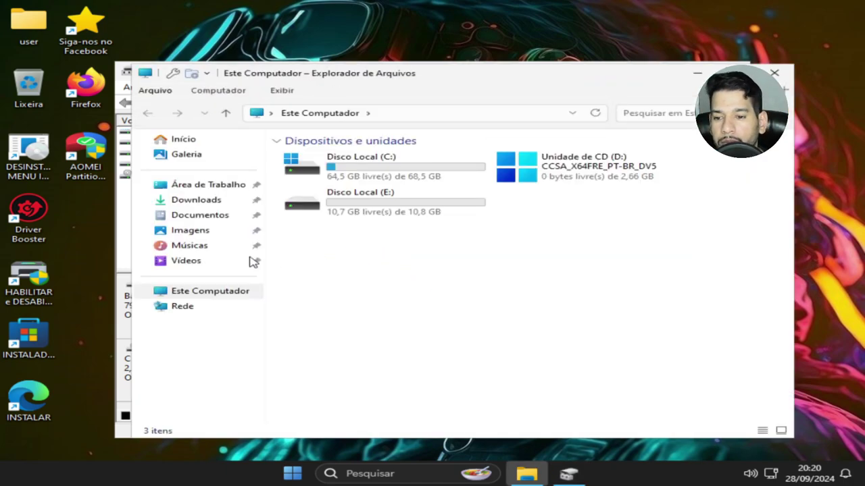
{"action": "left_click", "coordinate": [376, 204]}
{"action": "left_click", "coordinate": [774, 73]}
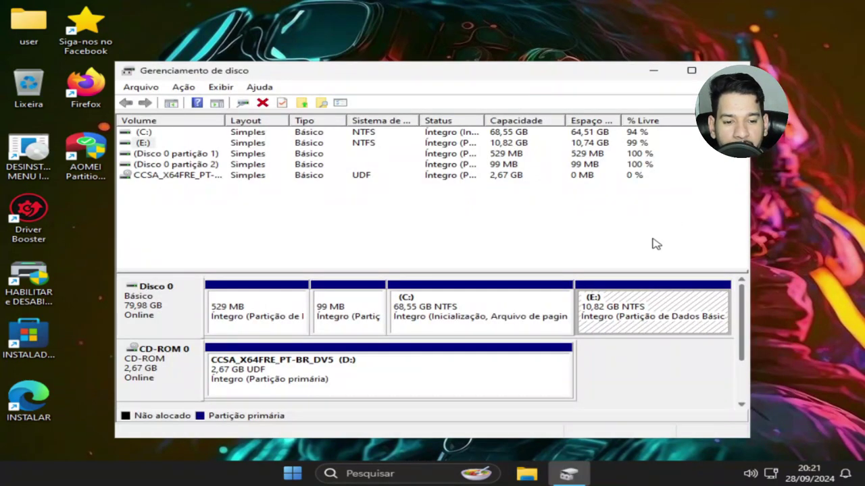
Check which volume operations are available for the C: and E: partitions in Disk Management
{"action": "left_click", "coordinate": [457, 309]}
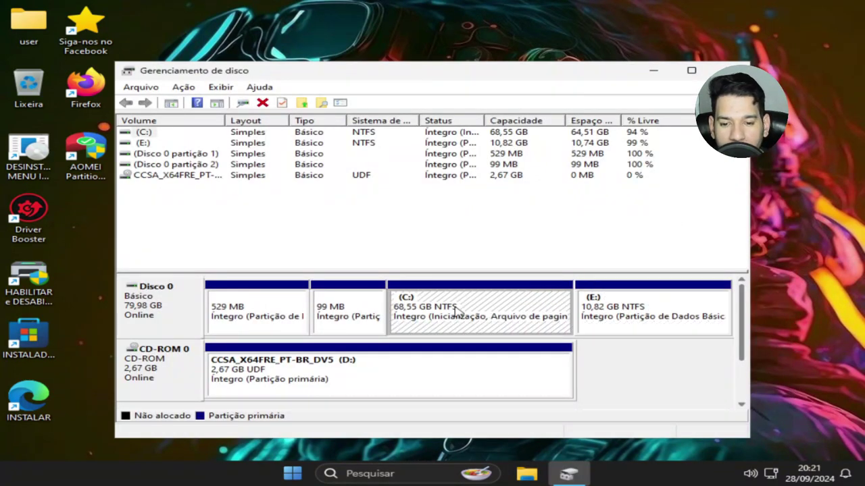
{"action": "right_click", "coordinate": [457, 310]}
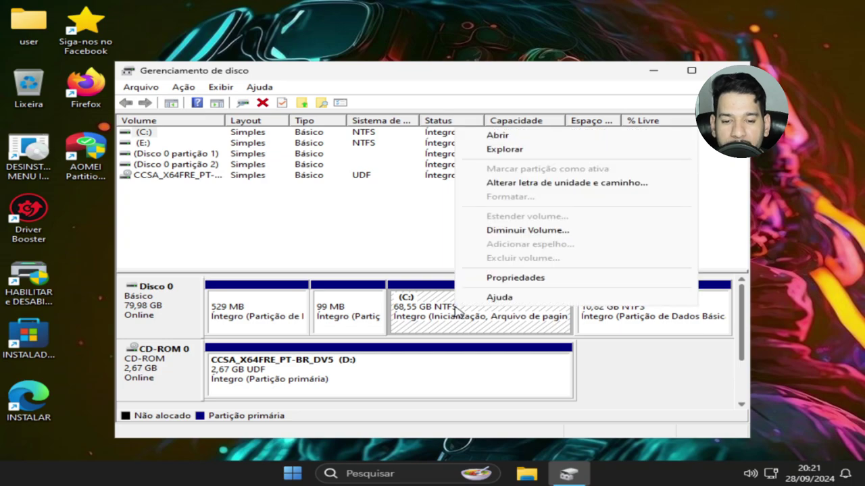
{"action": "left_click", "coordinate": [410, 328]}
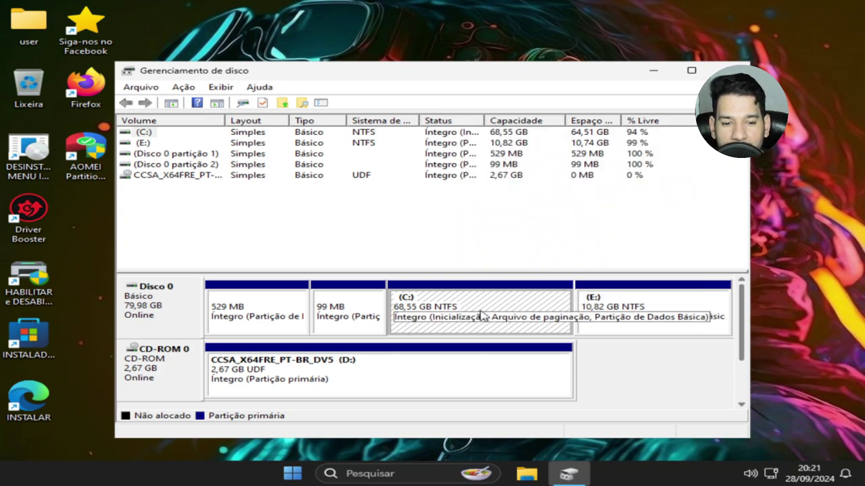
{"action": "right_click", "coordinate": [496, 315]}
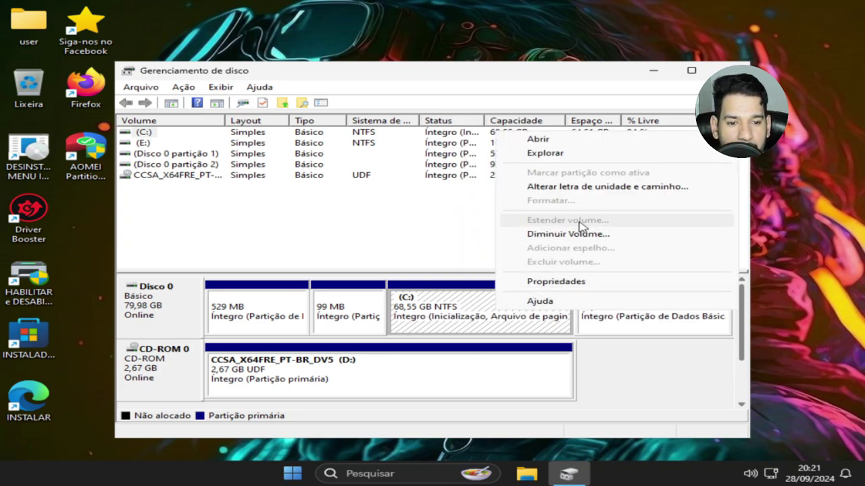
{"action": "left_click", "coordinate": [591, 329]}
{"action": "right_click", "coordinate": [648, 325]}
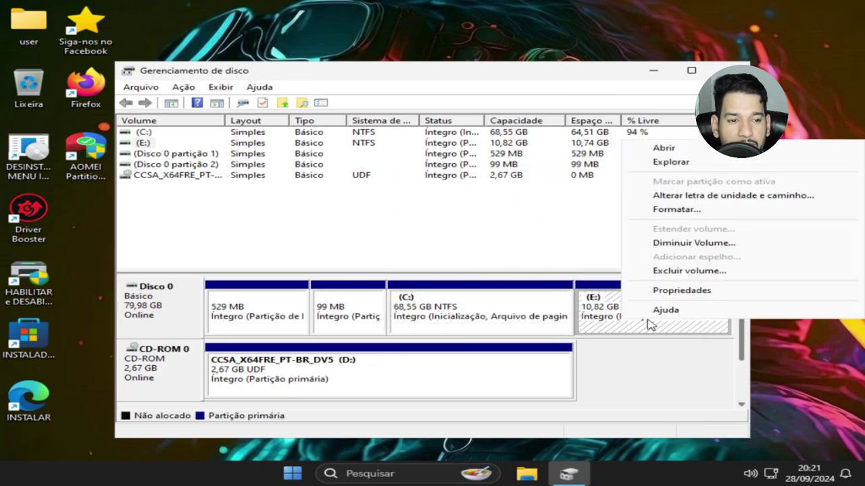
Delete the E: volume on Disk 0 and confirm the erasure of its data
{"action": "left_click", "coordinate": [615, 308]}
{"action": "right_click", "coordinate": [616, 309]}
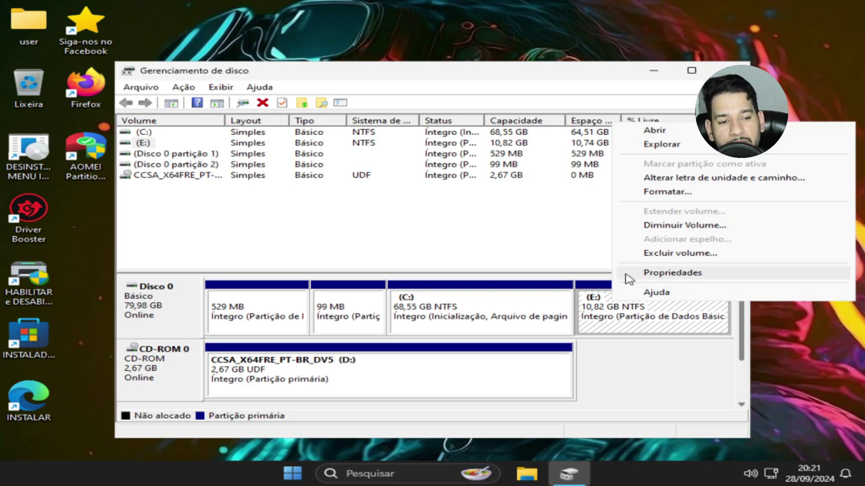
{"action": "left_click", "coordinate": [682, 254]}
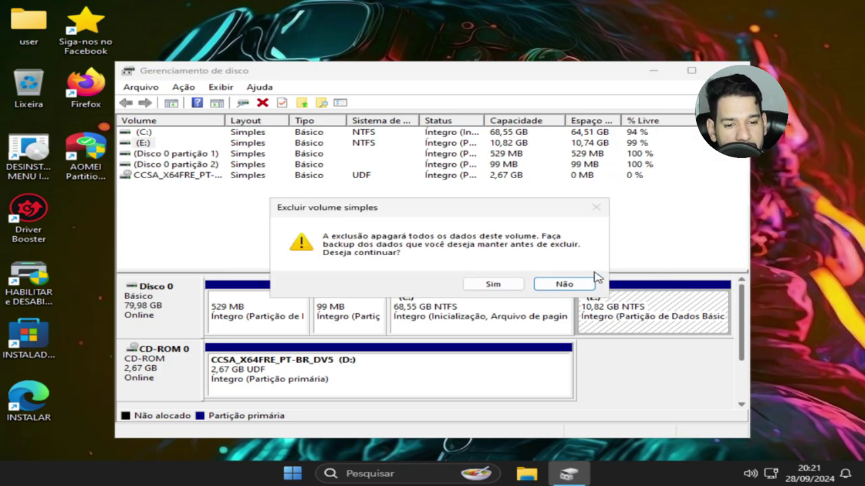
{"action": "left_click", "coordinate": [496, 284]}
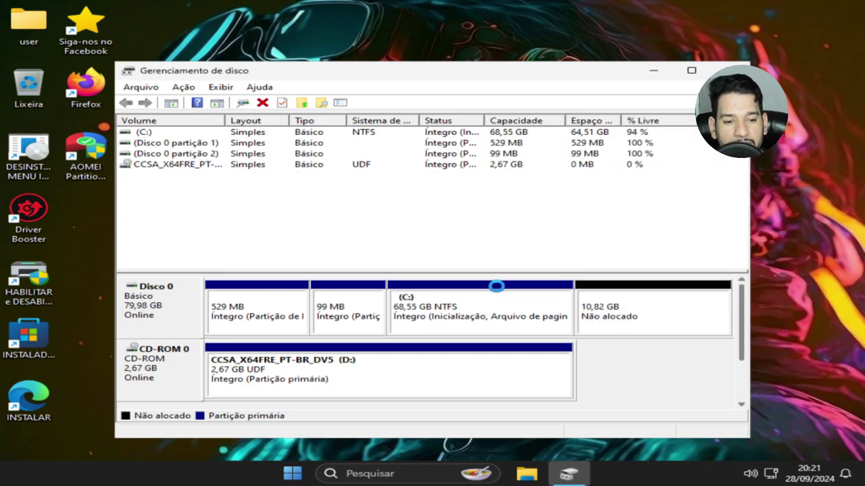
Try to extend the C: volume with the 11078 MB of unallocated space on Disk 0
{"action": "right_click", "coordinate": [452, 319]}
{"action": "left_click", "coordinate": [526, 226]}
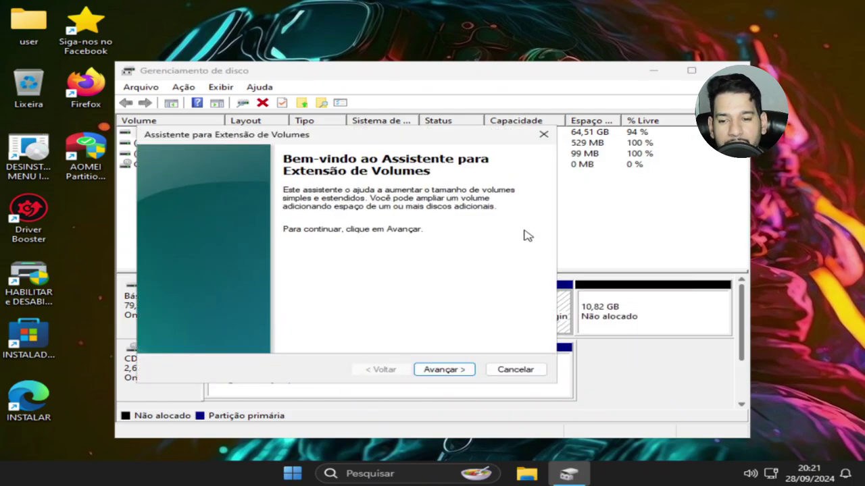
{"action": "left_click", "coordinate": [444, 370]}
{"action": "left_click", "coordinate": [442, 370]}
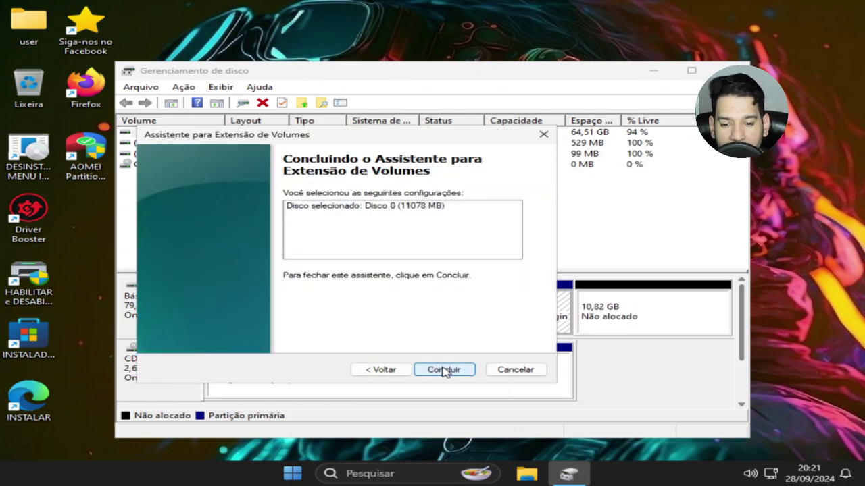
{"action": "left_click", "coordinate": [444, 369]}
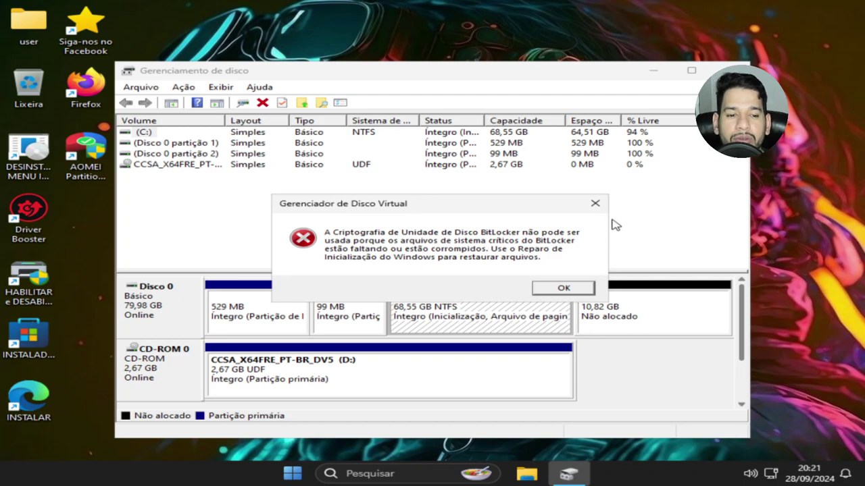
Dismiss the BitLocker error, close Disk Management, and switch to AOMEI Partition Assistant, dismissing its update notice
{"action": "left_click", "coordinate": [595, 203]}
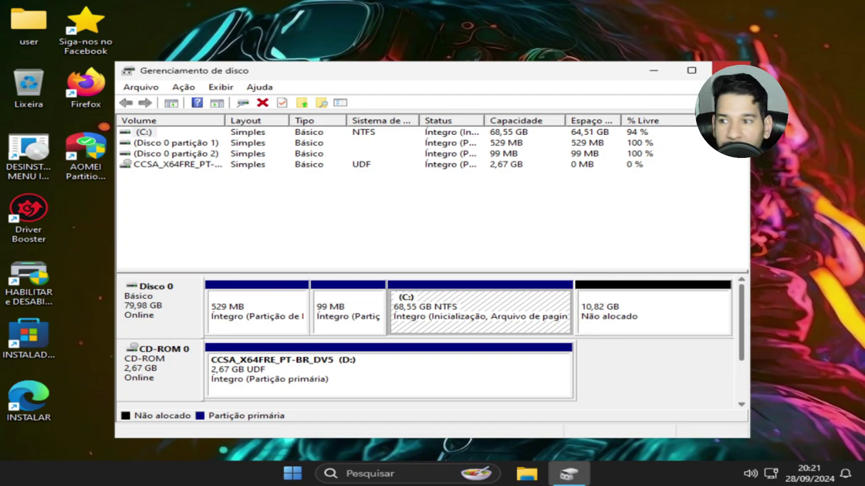
{"action": "left_click", "coordinate": [730, 71]}
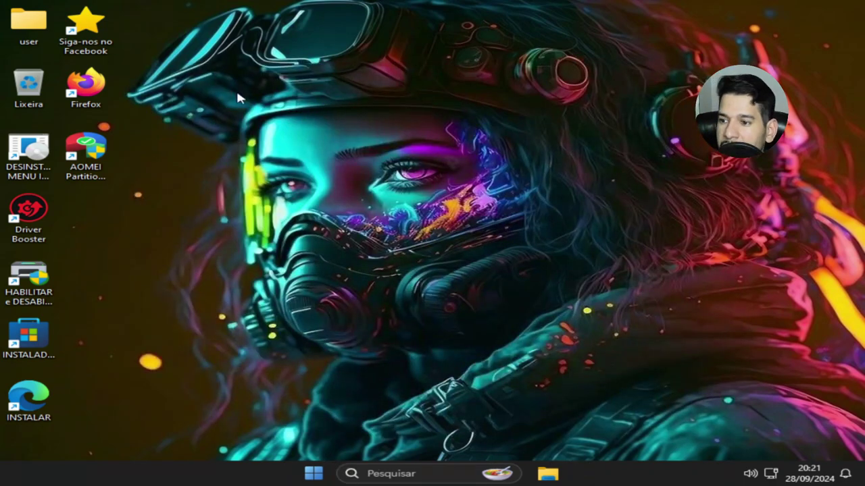
{"action": "double_click", "coordinate": [84, 152]}
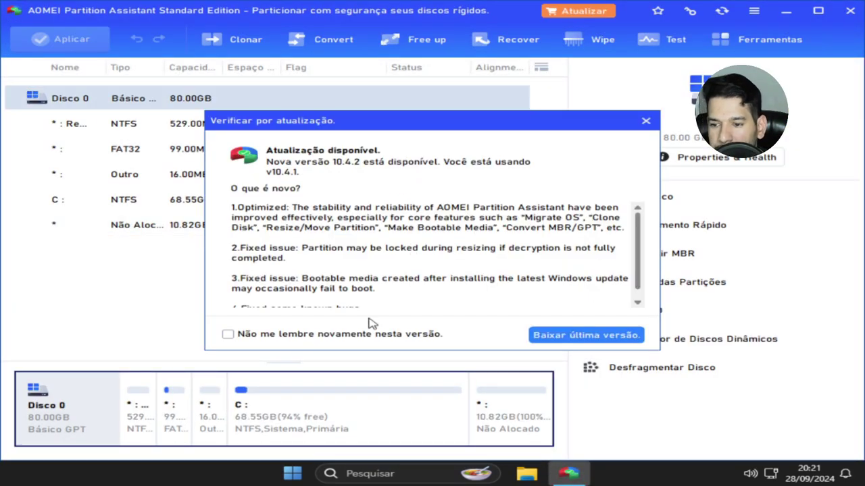
{"action": "left_click", "coordinate": [645, 121]}
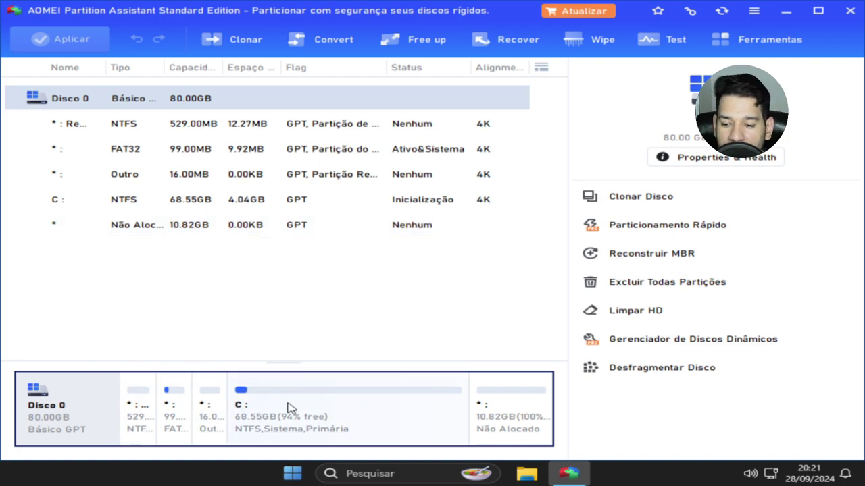
Set up a merge of Disk 0's unallocated 10.82 GB space into the C: partition, with C: as the destination
{"action": "left_click", "coordinate": [514, 404]}
{"action": "left_click", "coordinate": [439, 423]}
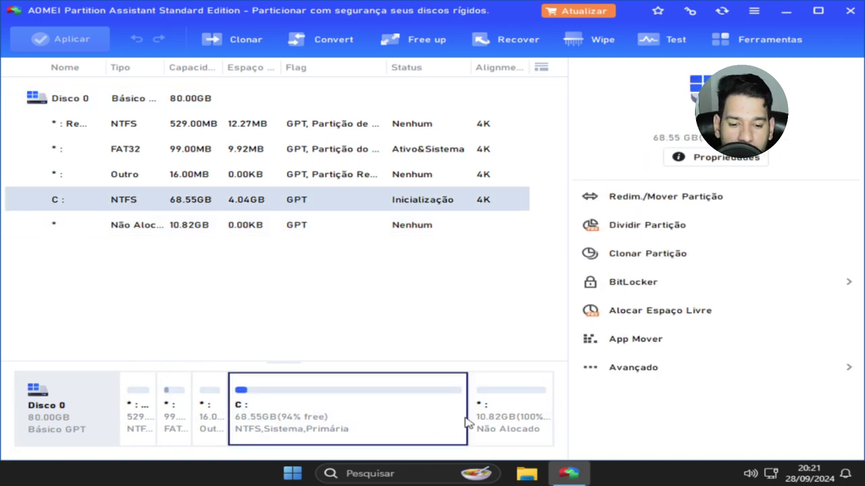
{"action": "left_click", "coordinate": [524, 420]}
{"action": "left_click", "coordinate": [442, 429]}
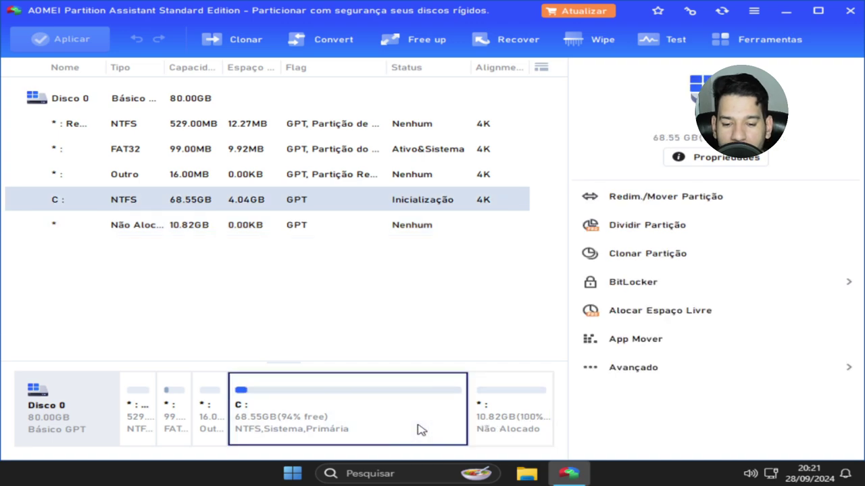
{"action": "left_click", "coordinate": [515, 420]}
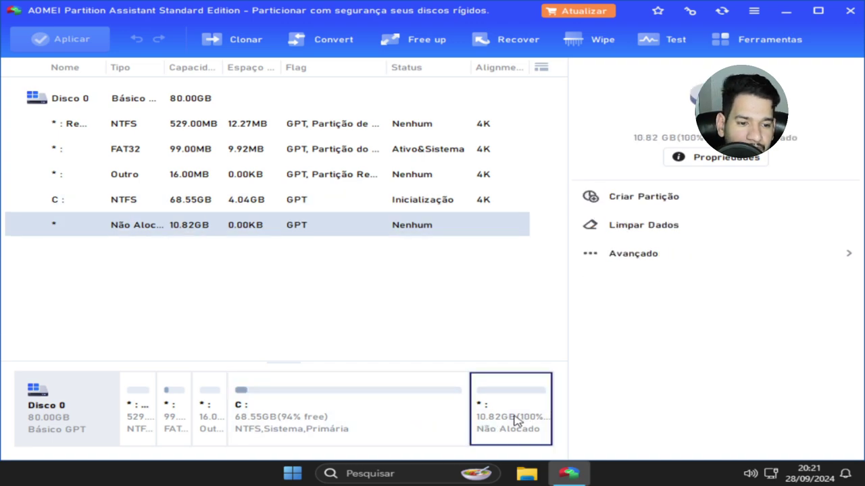
{"action": "left_click", "coordinate": [443, 416]}
{"action": "left_click", "coordinate": [650, 370]}
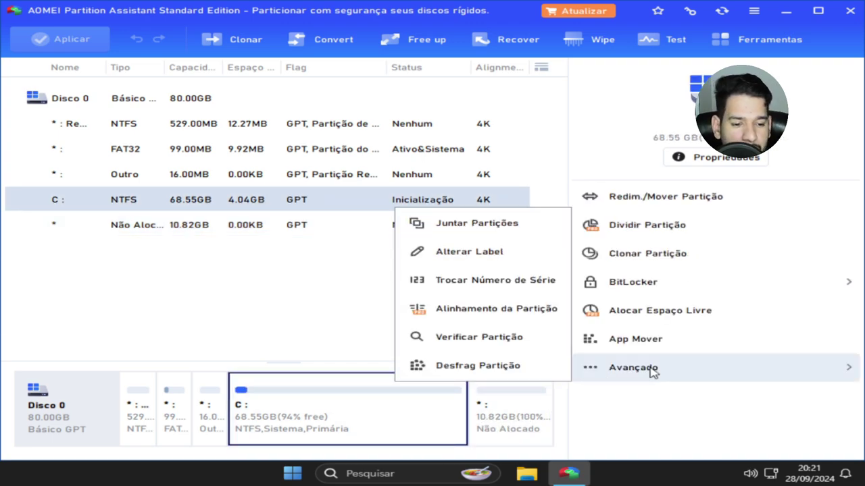
{"action": "left_click", "coordinate": [476, 224]}
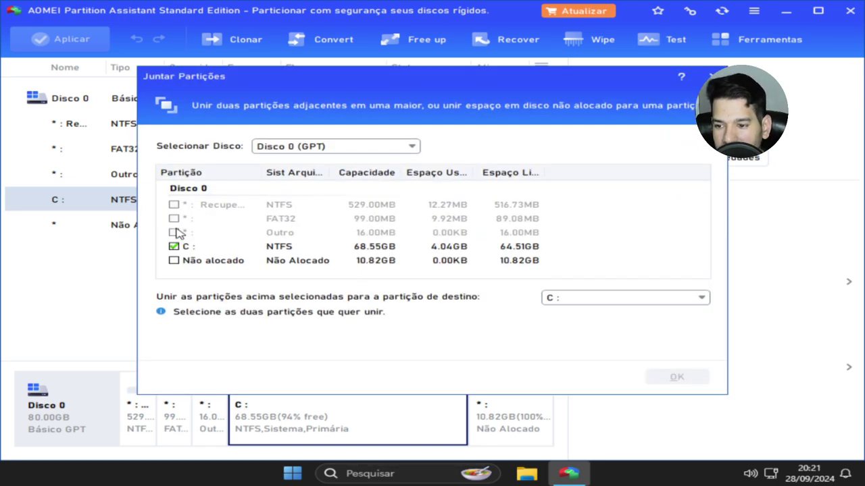
{"action": "left_click", "coordinate": [175, 261]}
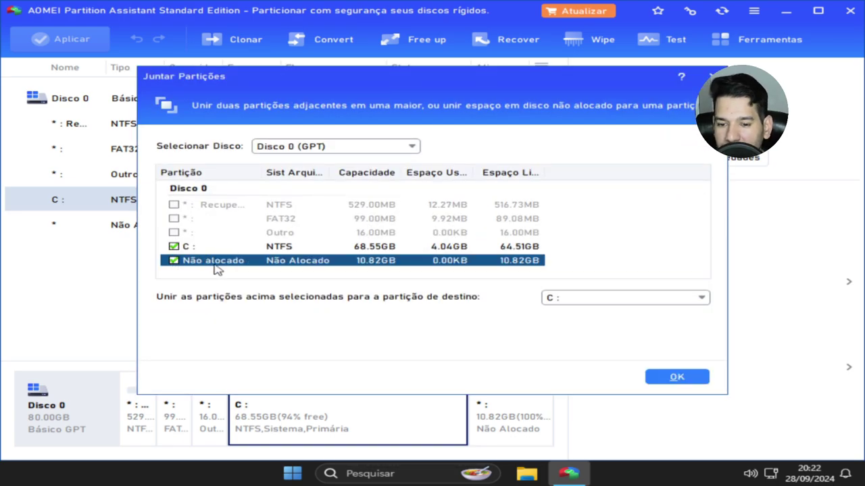
{"action": "left_click", "coordinate": [668, 383]}
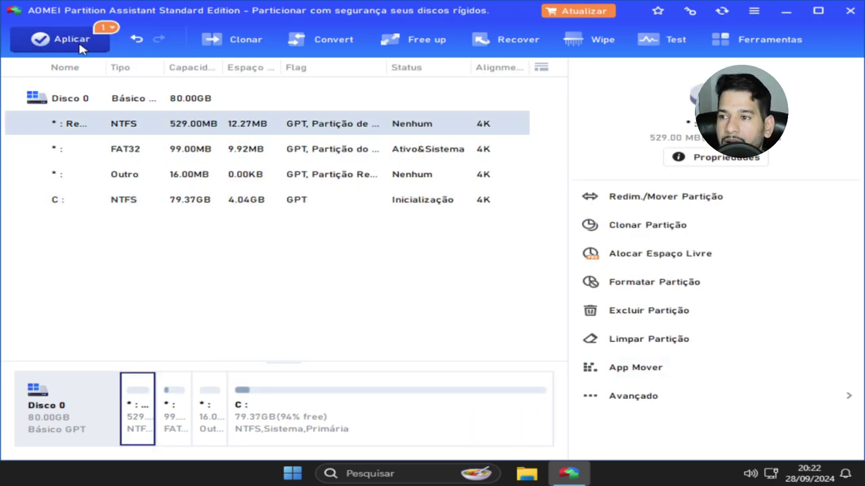
Apply the pending partition merge and confirm its execution
{"action": "left_click", "coordinate": [80, 46]}
{"action": "left_click", "coordinate": [671, 369]}
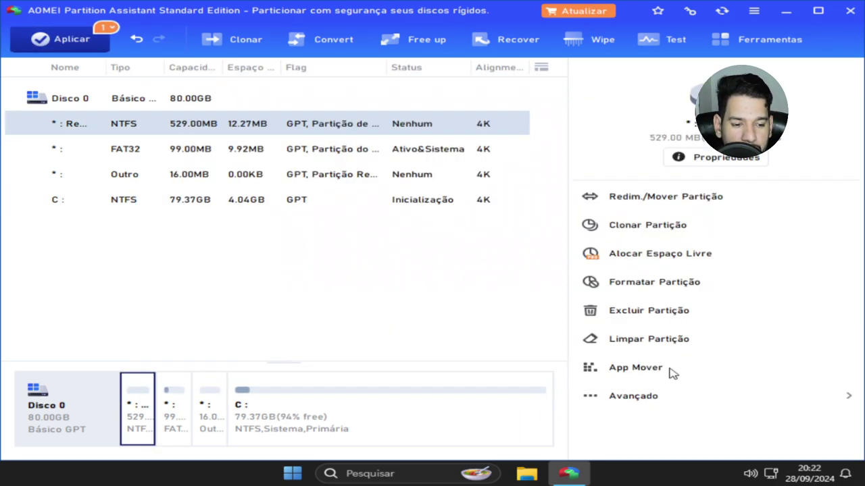
{"action": "left_click", "coordinate": [660, 327]}
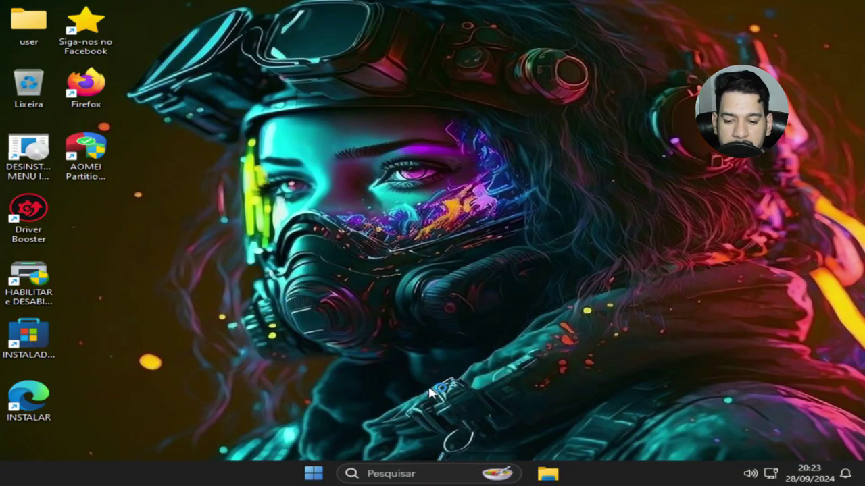
Check the C: drive's capacity in Disk Management and in File Explorer under This PC
{"action": "right_click", "coordinate": [313, 473]}
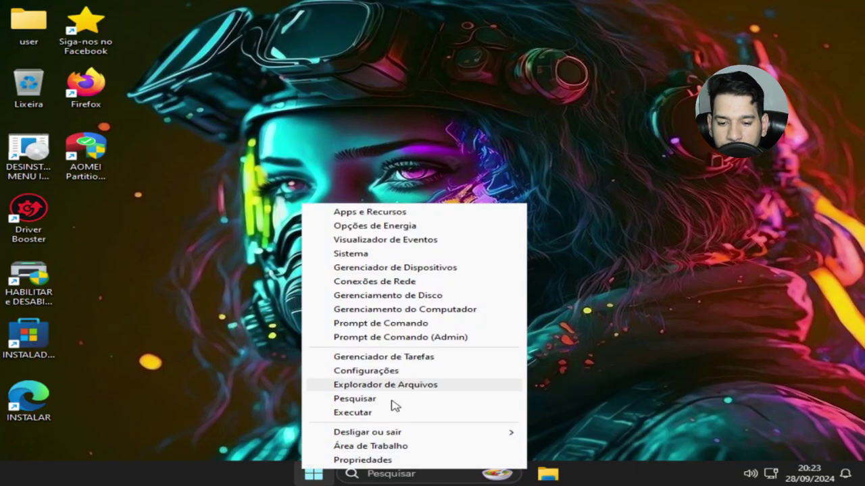
{"action": "left_click", "coordinate": [427, 298]}
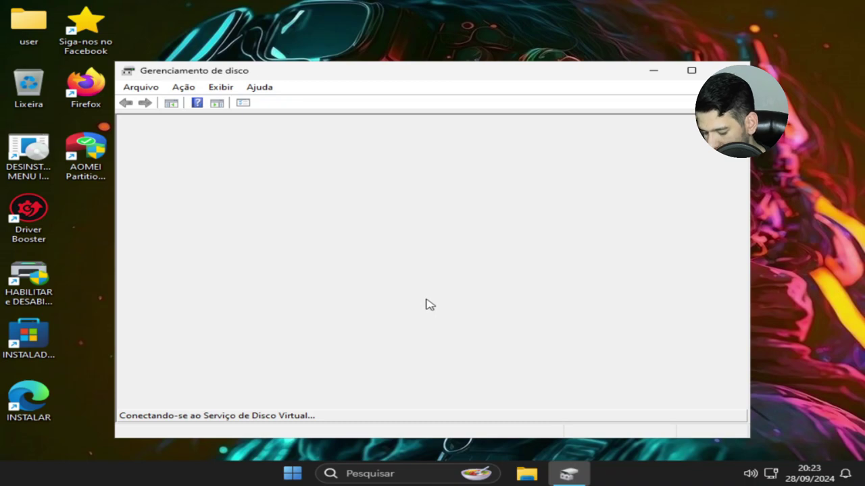
{"action": "key", "text": "super+e"}
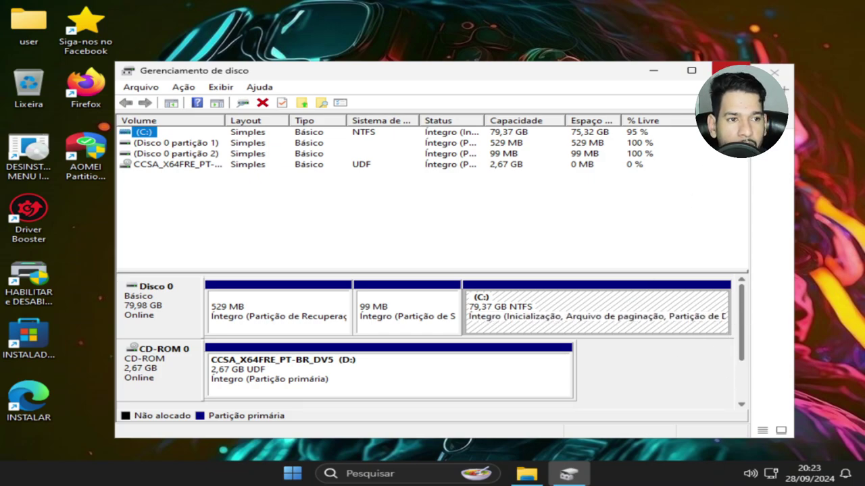
{"action": "left_click", "coordinate": [730, 71]}
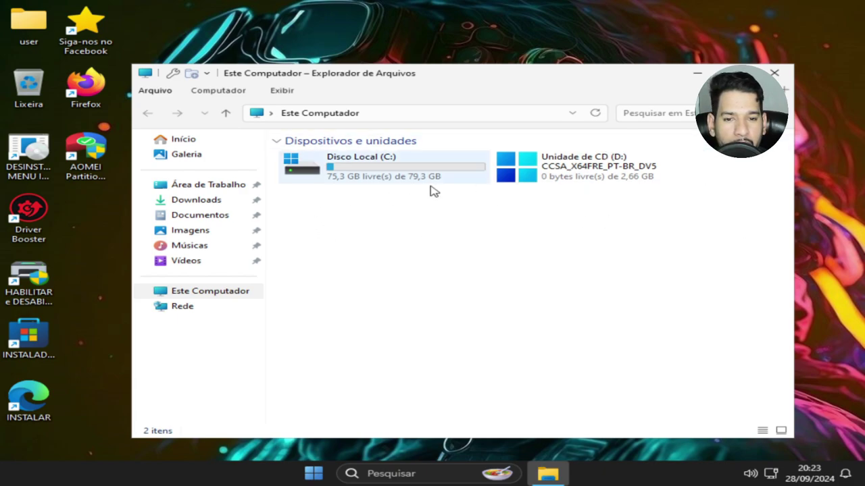
{"action": "left_click", "coordinate": [392, 175]}
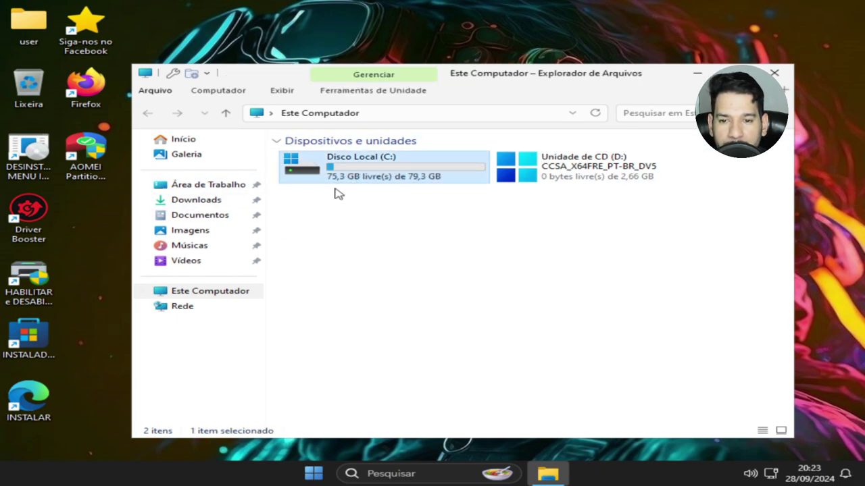